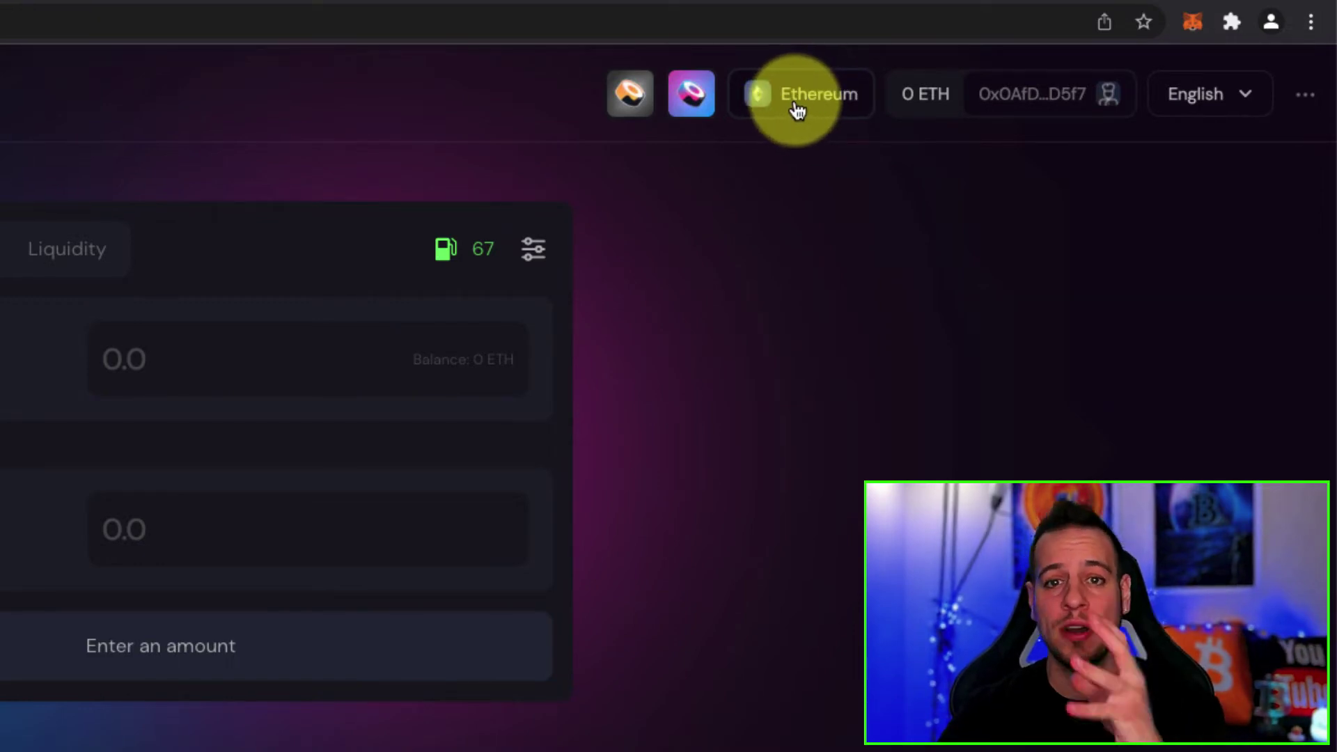
# Step: Open SushiSwap's network selector from the Ethereum button to switch networks
pyautogui.click(797, 108)
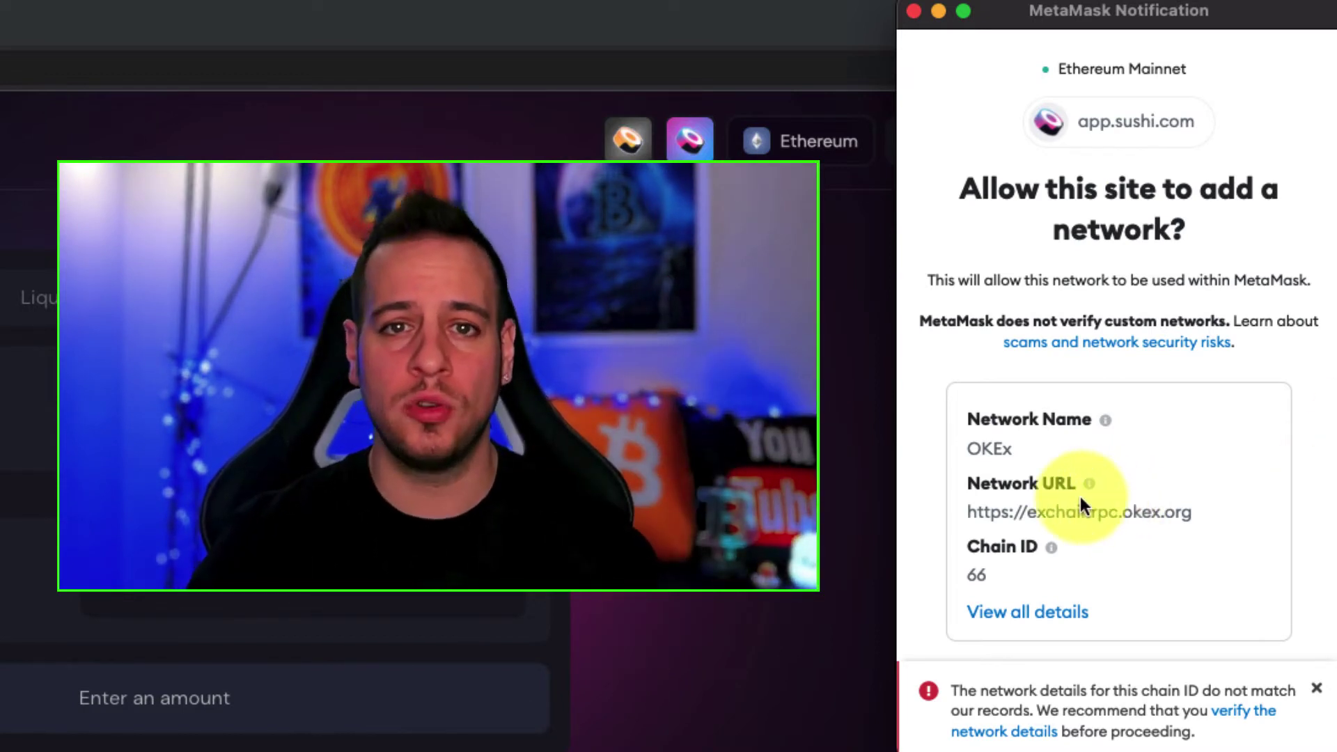
pyautogui.scroll(-1, 1037, 553)
# Step: Review the OKEx name, chain ID 66, OKT symbol and block explorer, then approve adding it
pyautogui.moveTo(969, 385); pyautogui.dragTo(1086, 382)
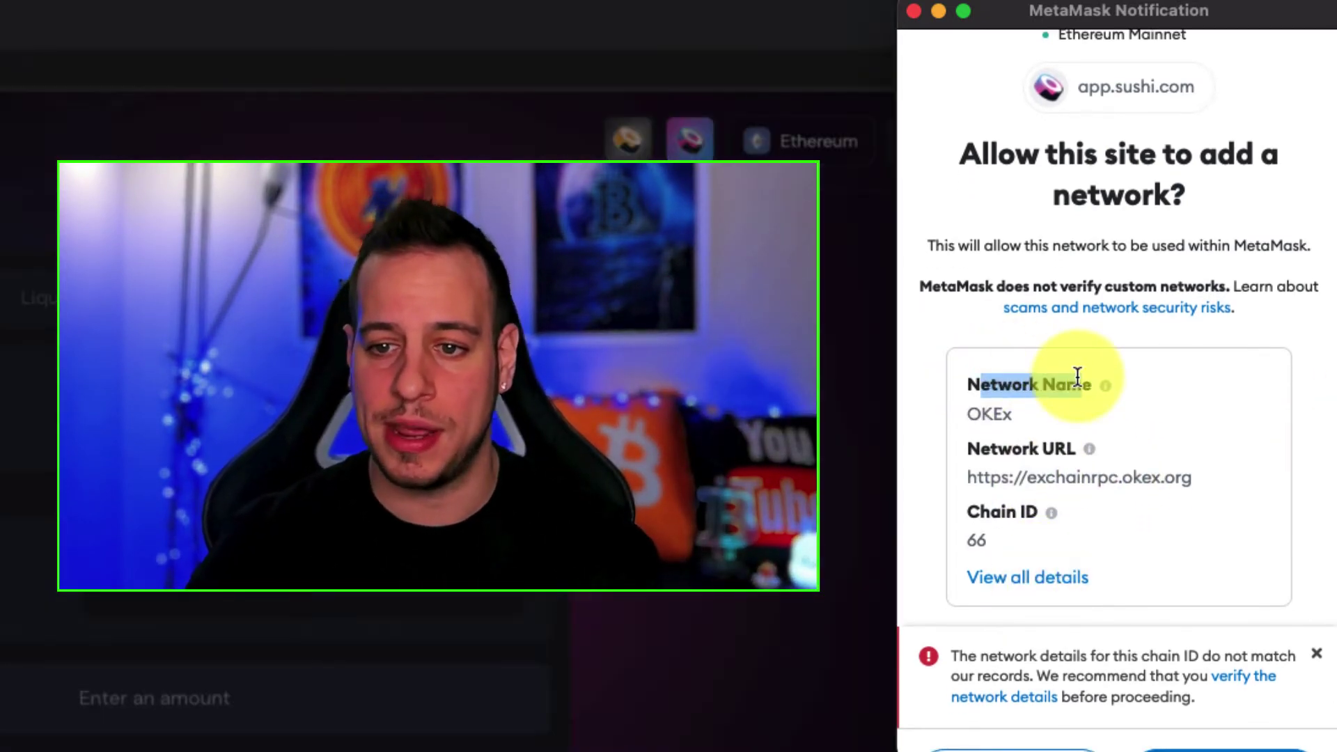
pyautogui.click(1014, 434)
pyautogui.moveTo(967, 511); pyautogui.dragTo(1039, 512)
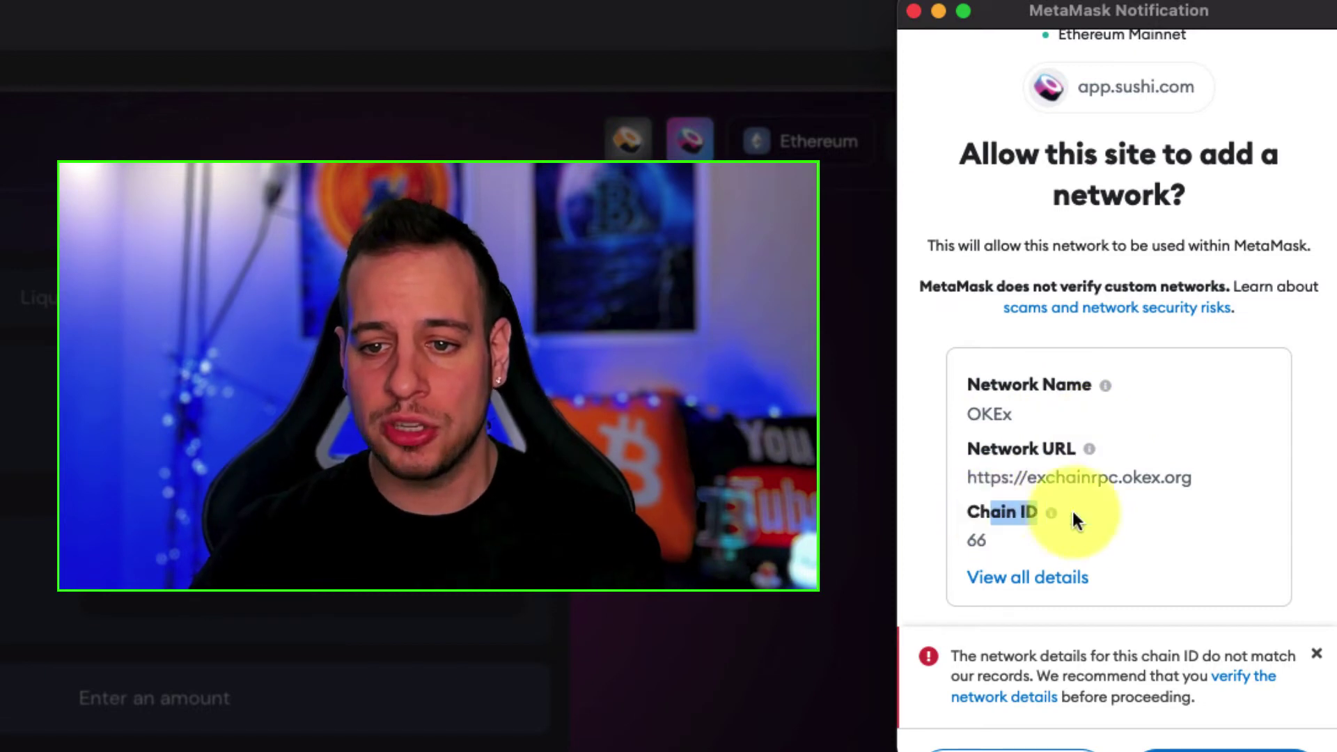
pyautogui.click(999, 583)
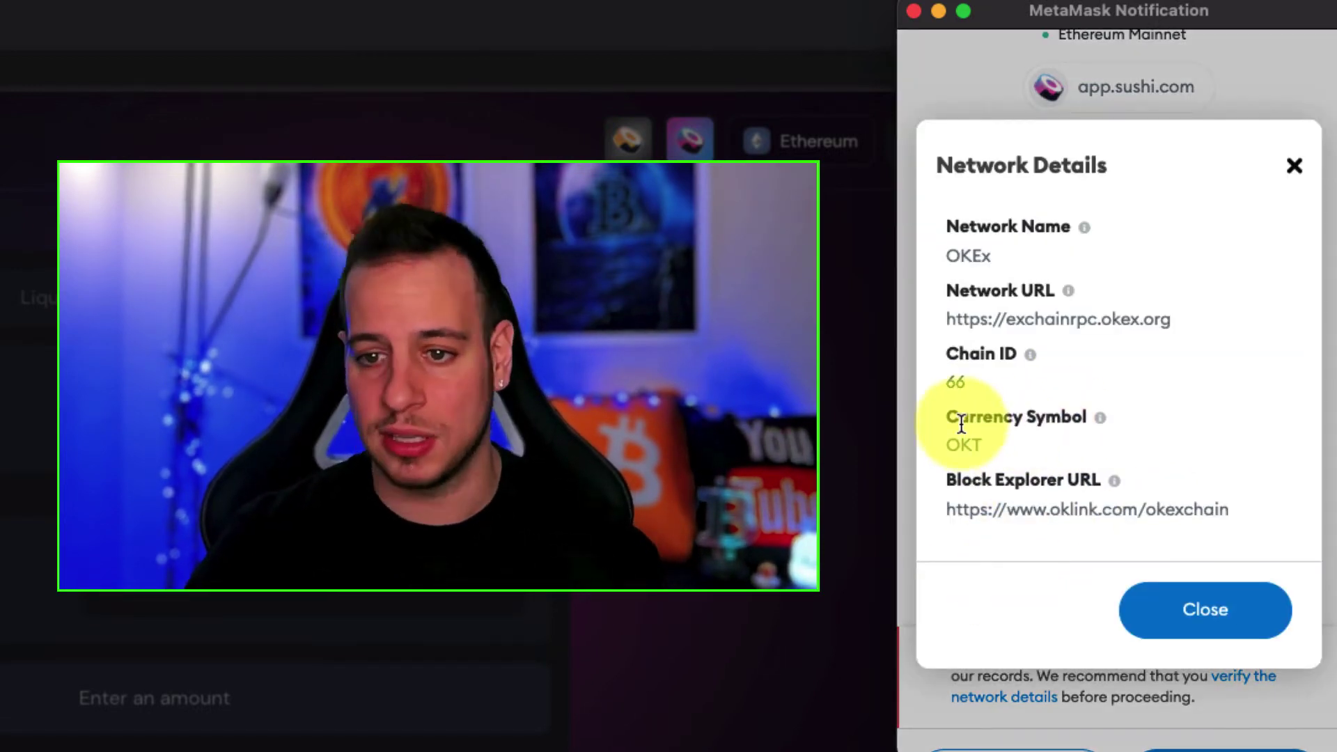
pyautogui.moveTo(948, 418); pyautogui.dragTo(1104, 442)
pyautogui.moveTo(989, 483); pyautogui.dragTo(1134, 487)
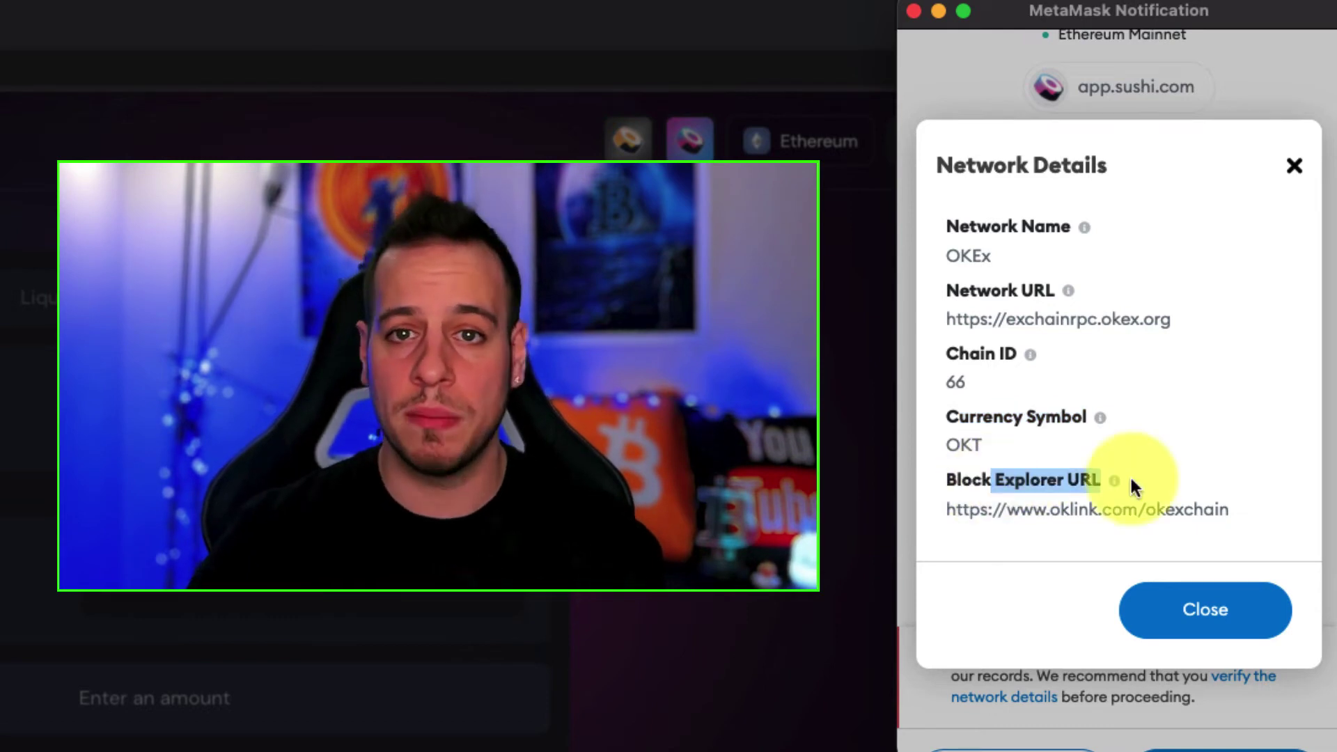
pyautogui.click(1226, 635)
pyautogui.click(1211, 715)
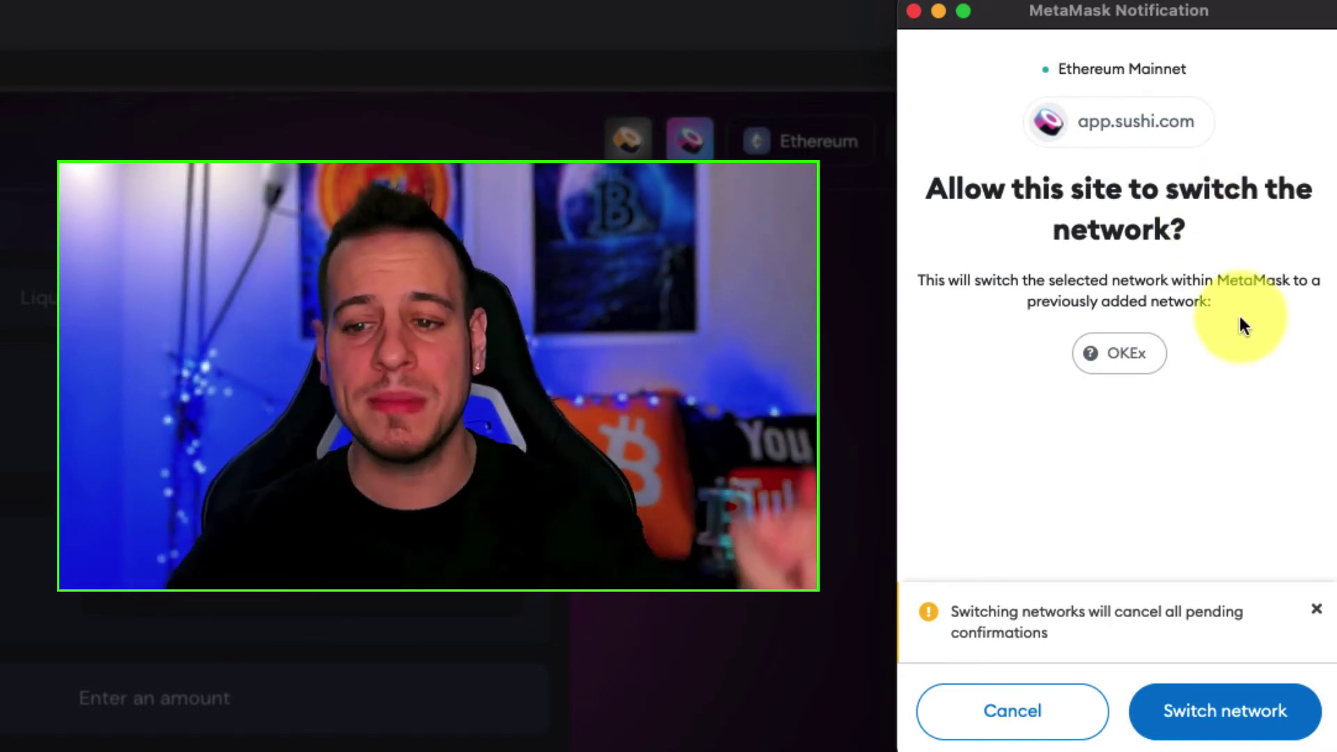
# Step: Let SushiSwap switch the wallet to OKEx, then verify OKEx in MetaMask's network list
pyautogui.click(1212, 719)
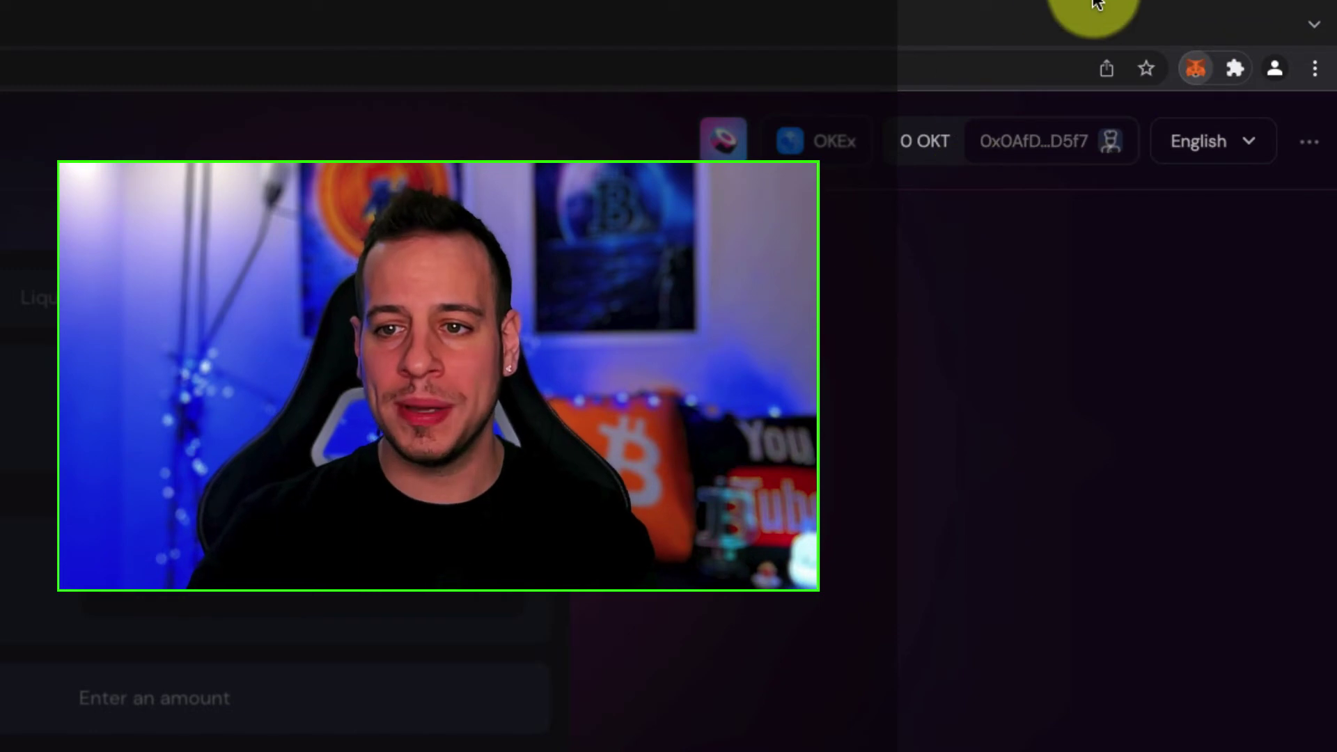
pyautogui.click(1194, 69)
pyautogui.click(1055, 134)
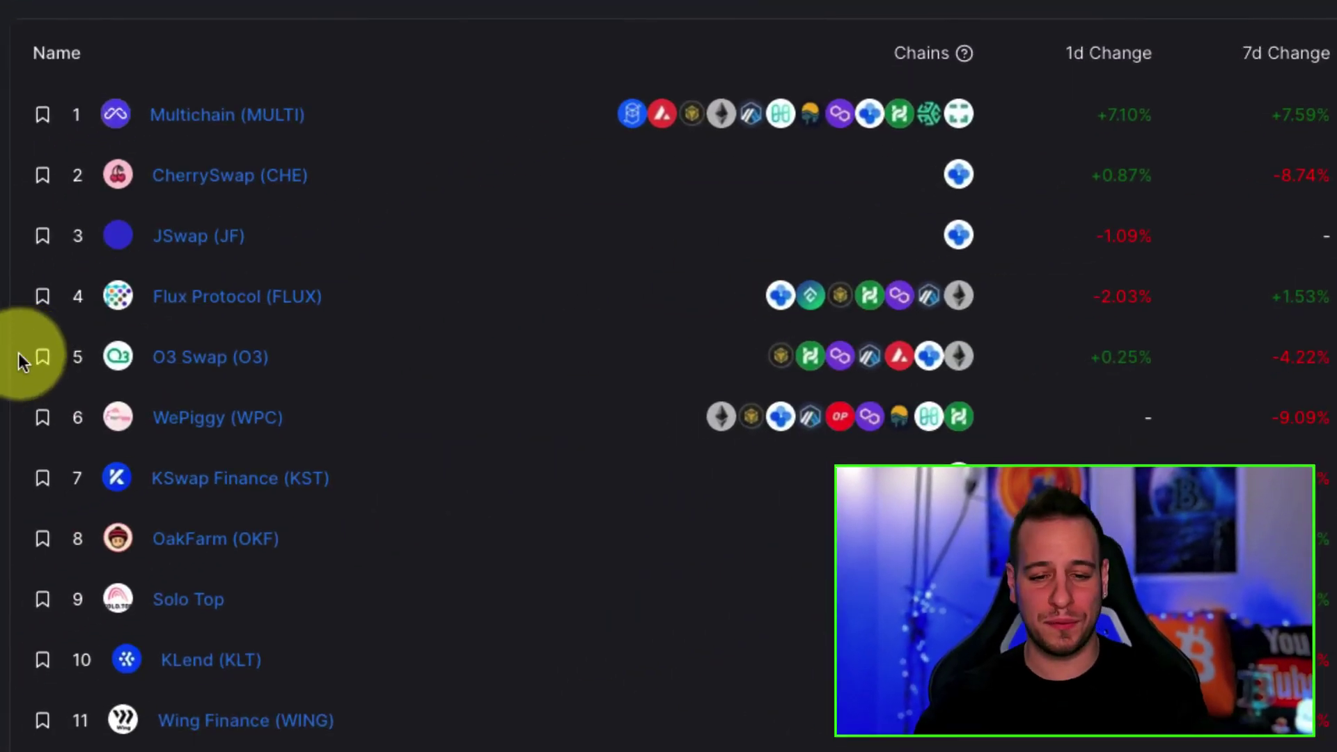
pyautogui.scroll(-1, 11, 355)
pyautogui.scroll(-1, 5, 353)
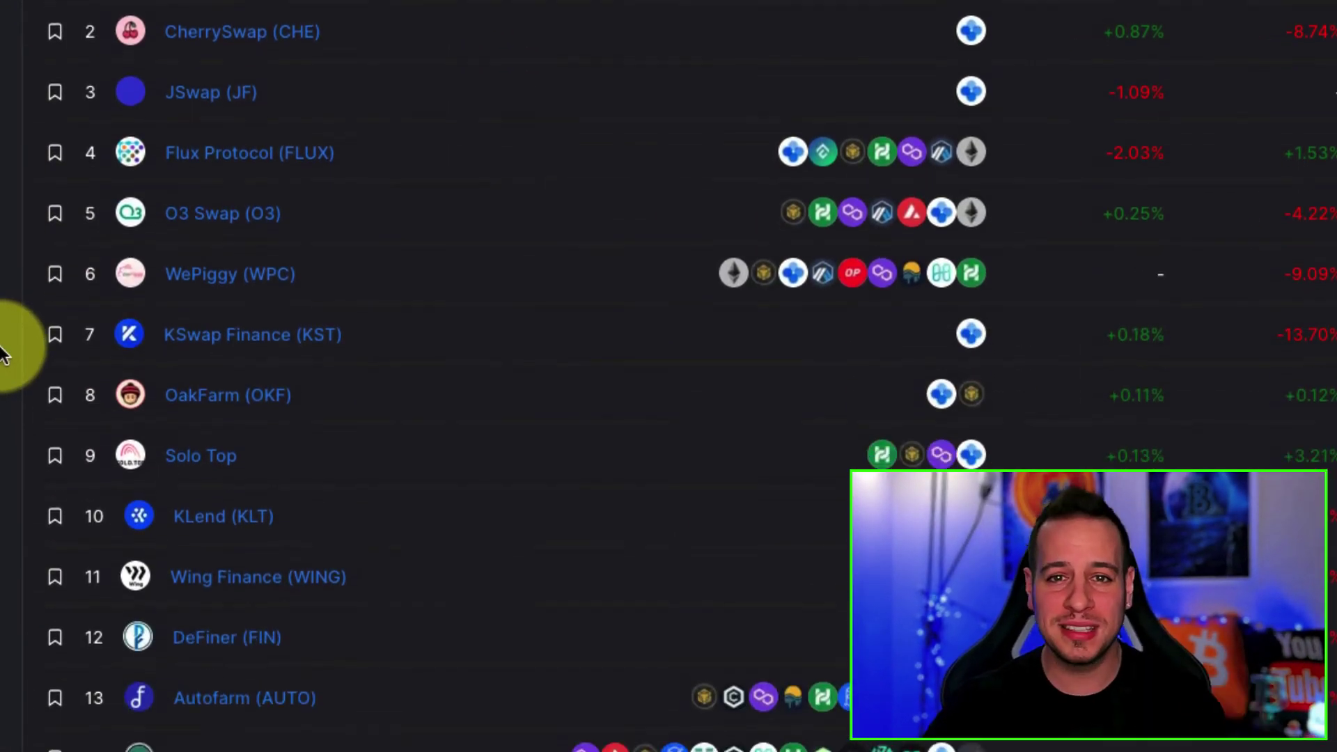